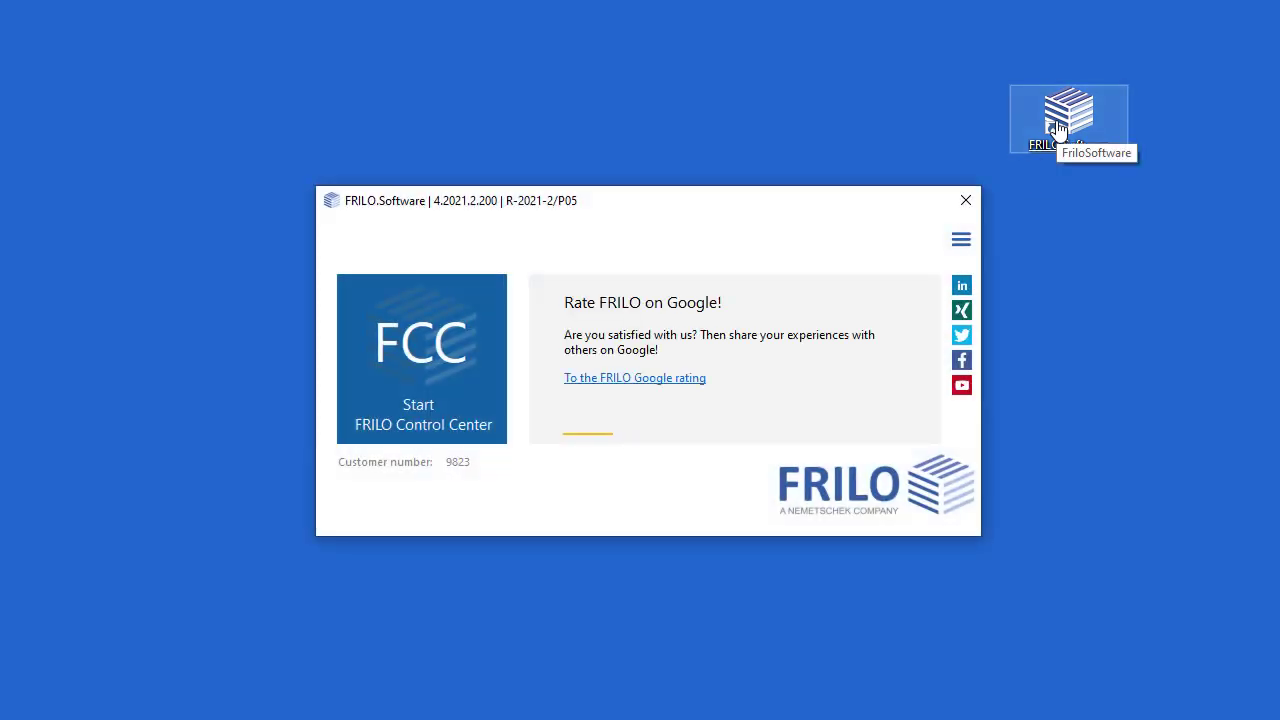
In Configuration, set 'Start screen with selection' to 'Skip at startup - Start FCC immediately'.
click(960, 244)
click(925, 269)
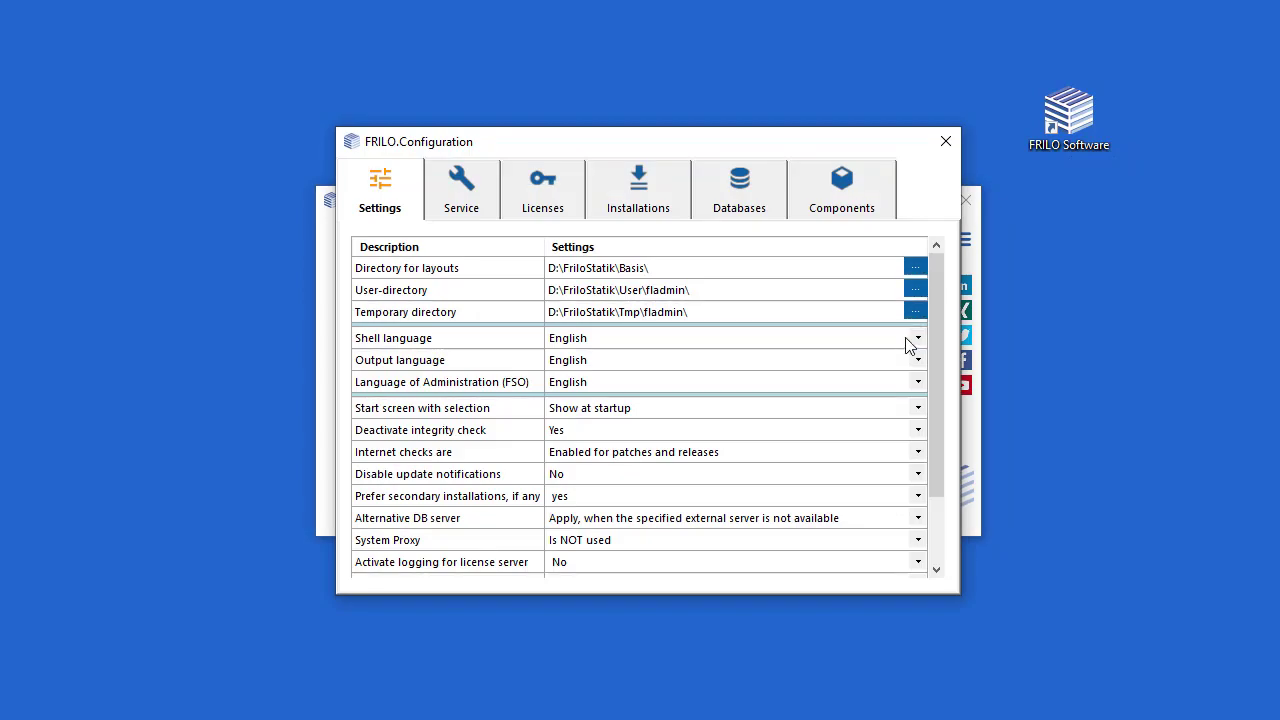
click(918, 408)
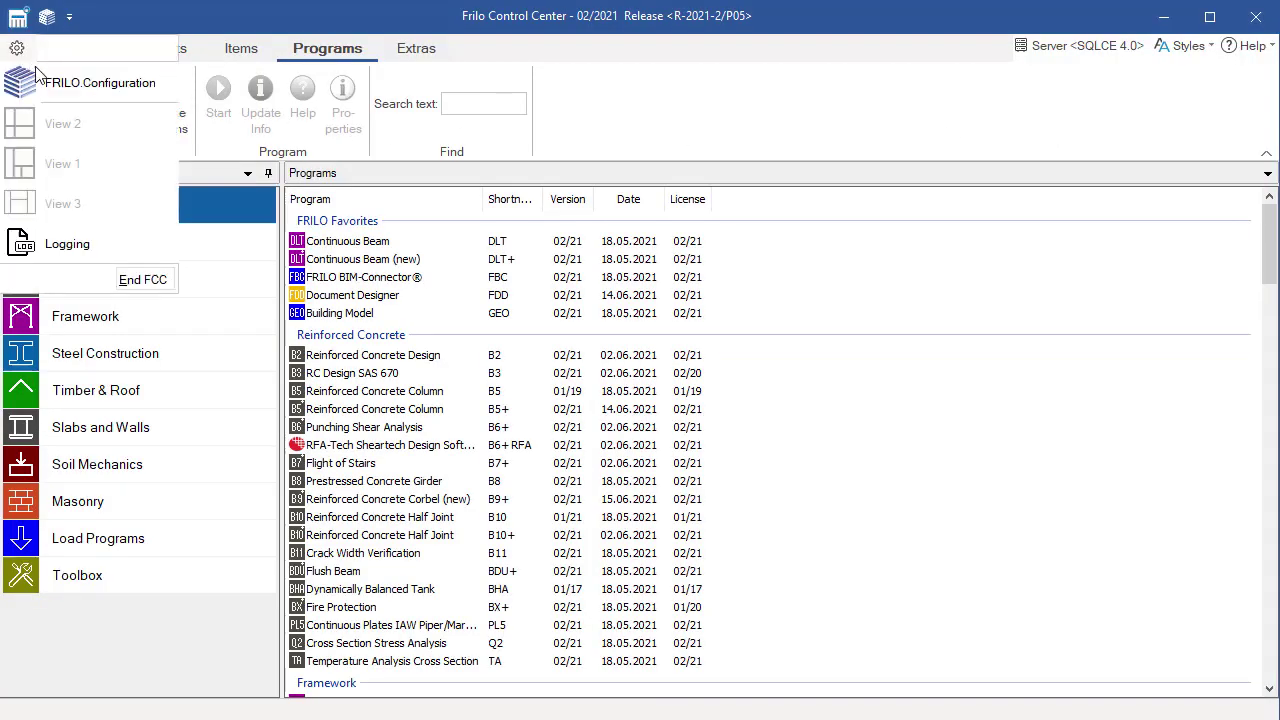
Reopen the configuration from the Control Center and leave shell and output languages on English.
click(77, 82)
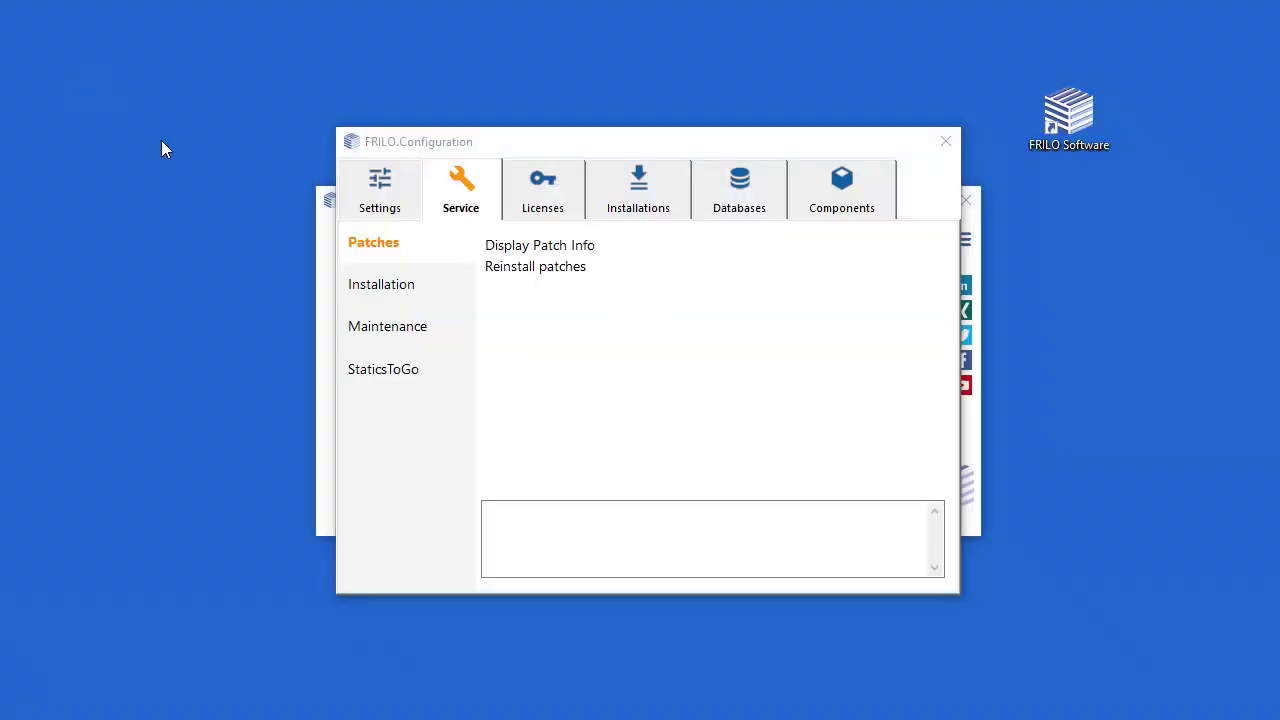
click(385, 192)
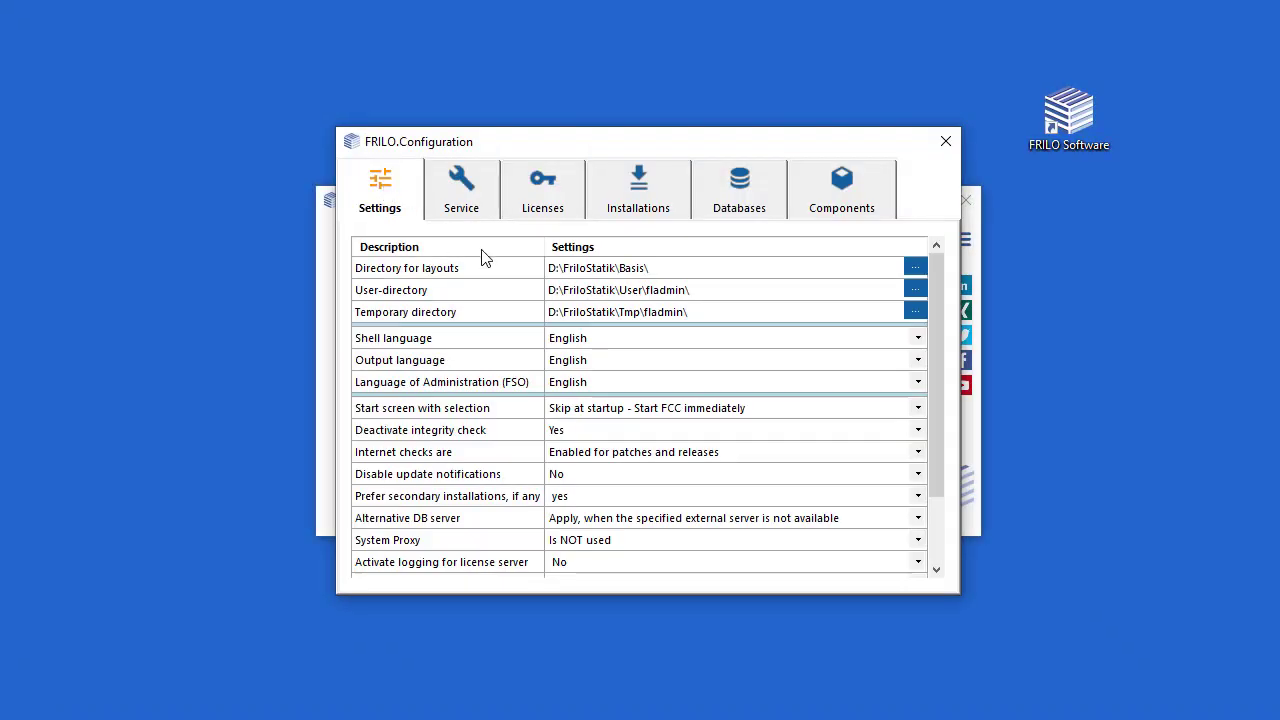
click(918, 339)
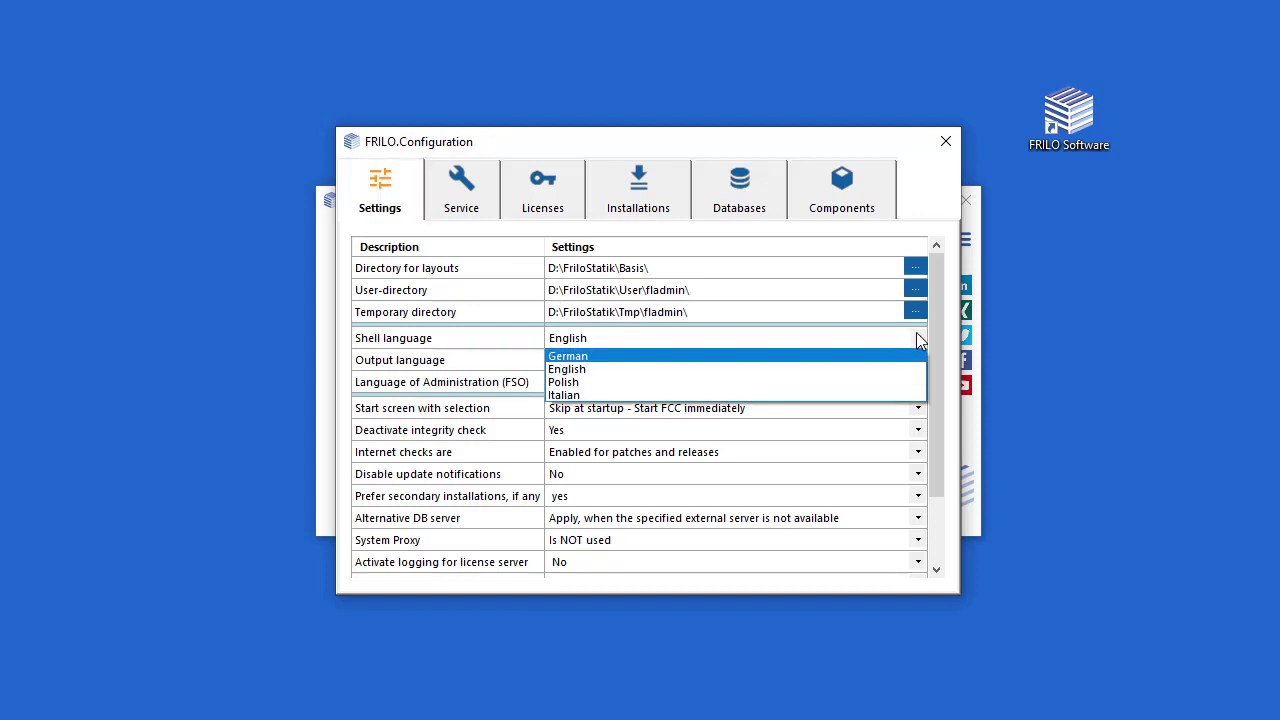
click(917, 338)
click(918, 362)
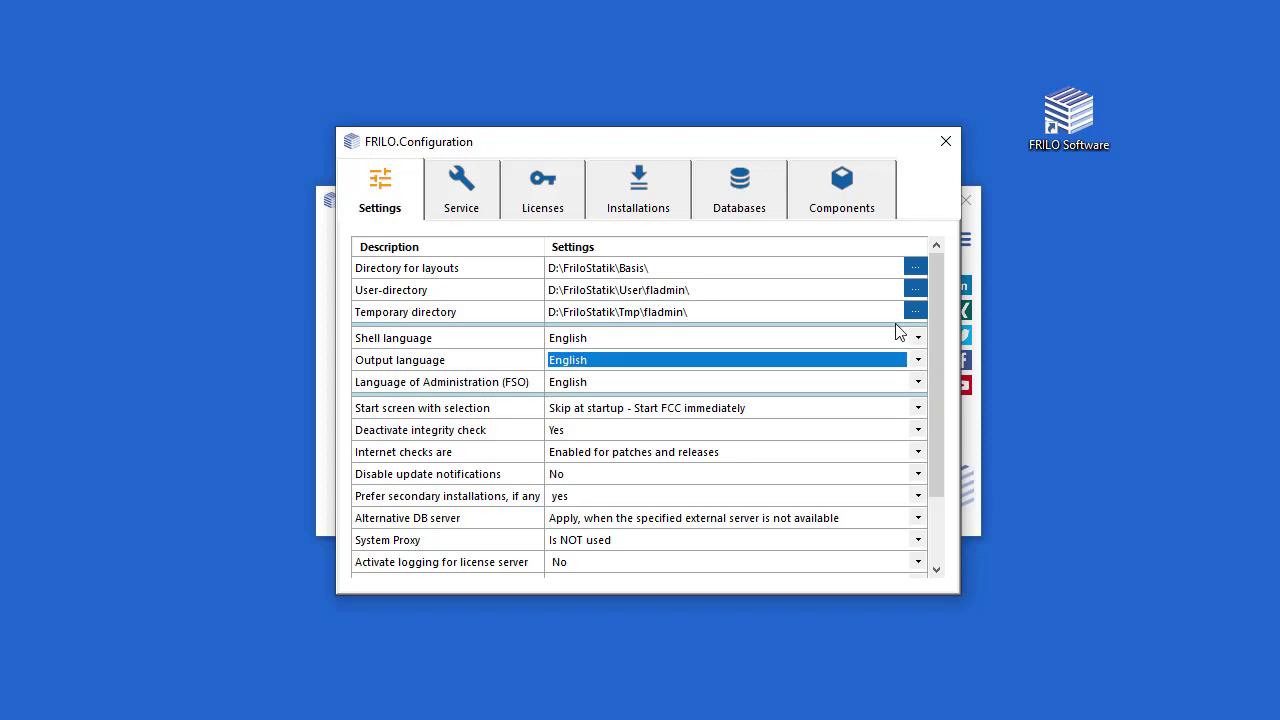
Review the Licenses page, then the Installations list showing R-2021-2 as active.
click(537, 187)
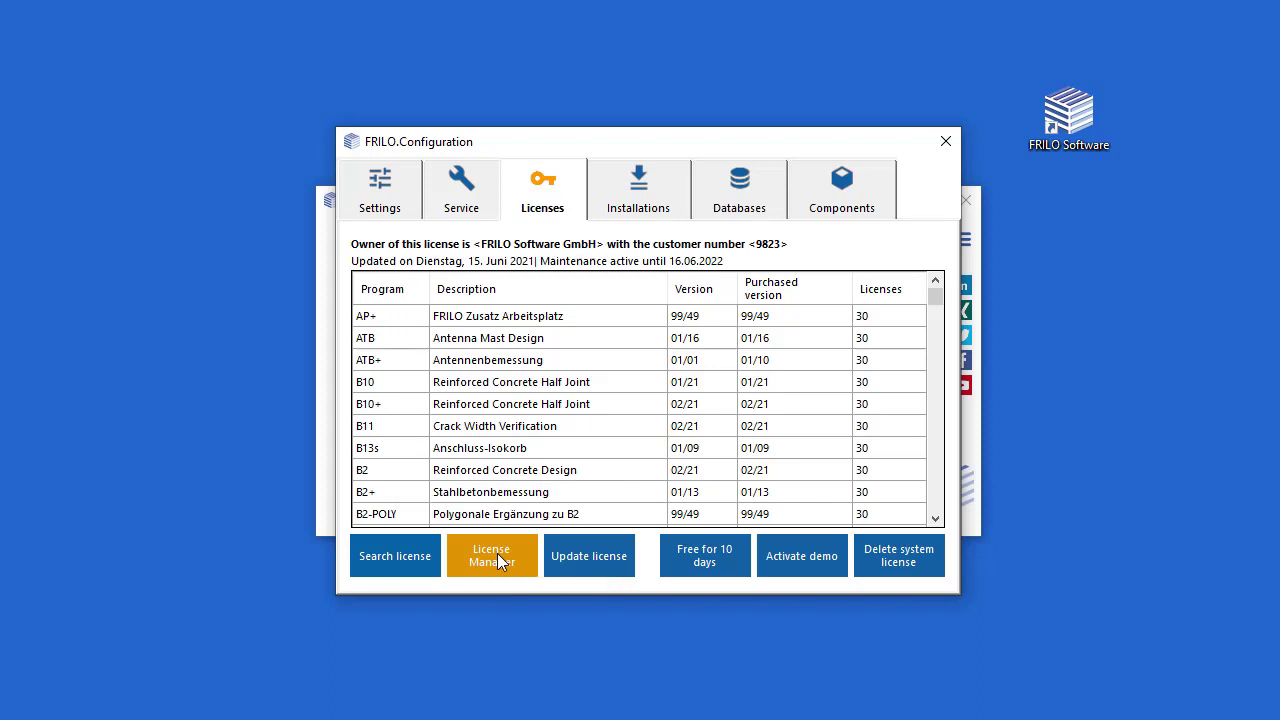
click(636, 190)
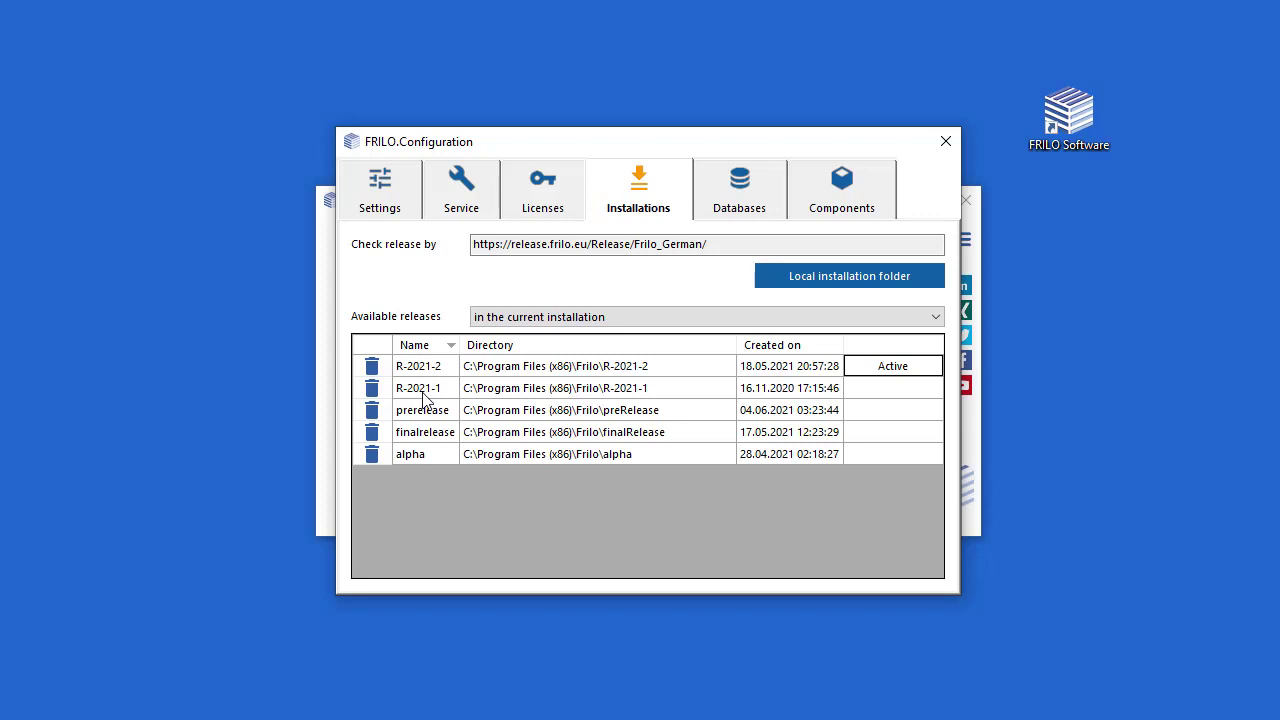
Inspect the R-2021-1 and prerelease entries, then view the SQLCE 4.0 database settings.
click(417, 390)
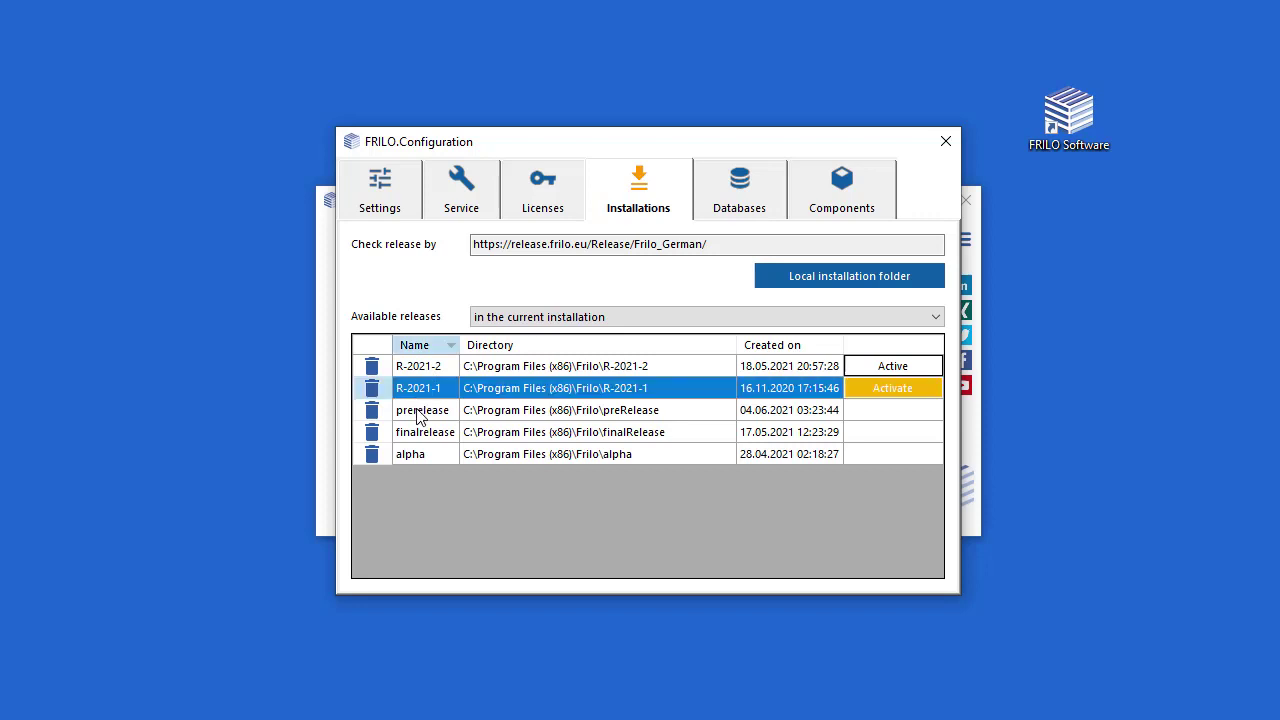
click(419, 417)
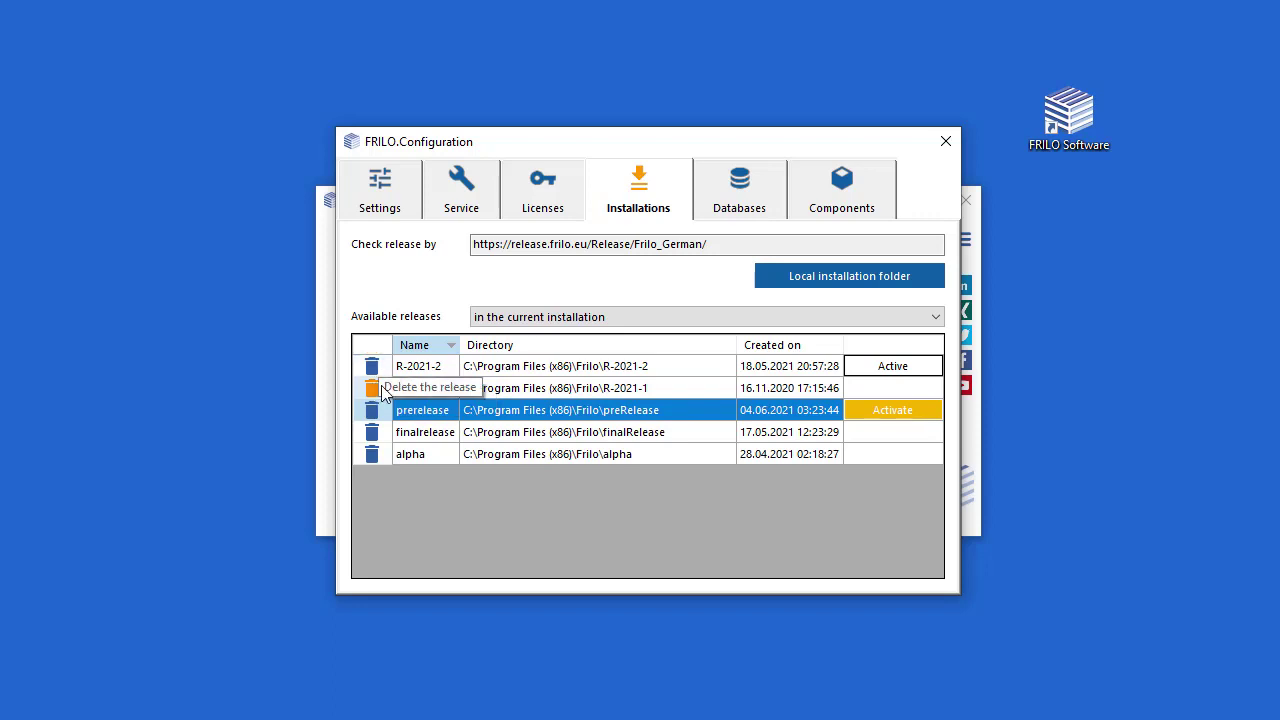
click(735, 190)
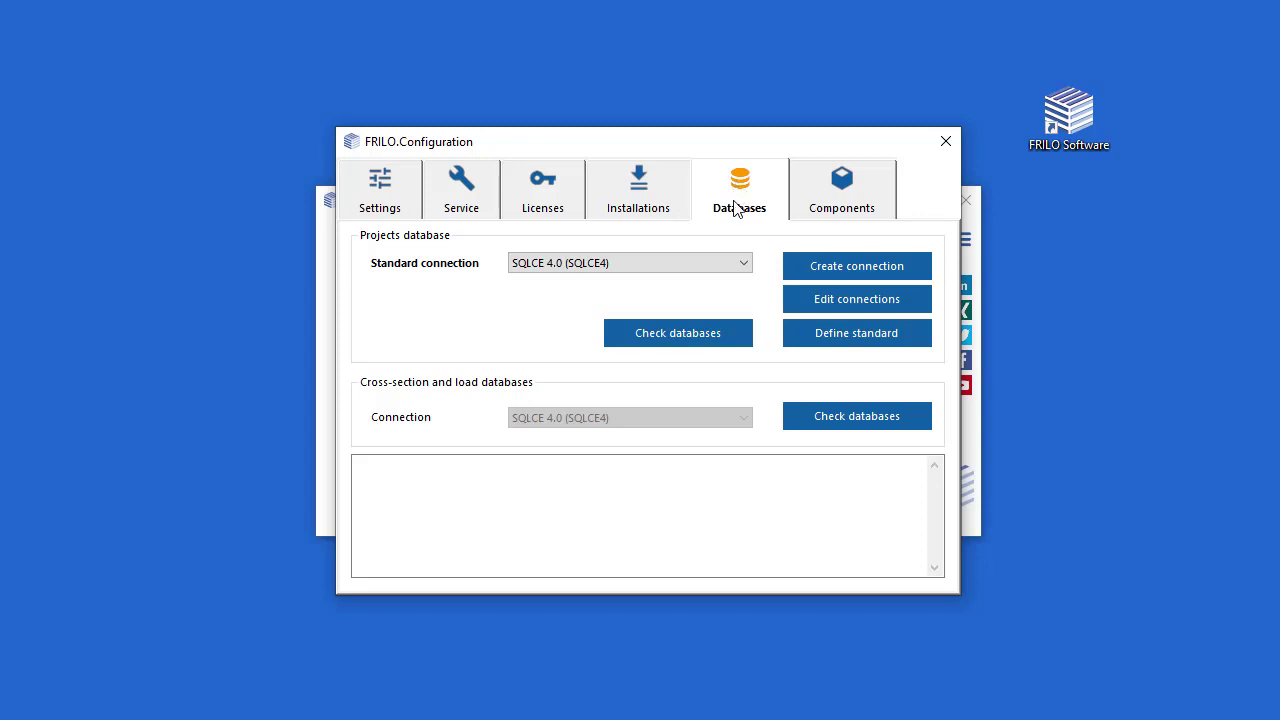
click(744, 263)
click(744, 263)
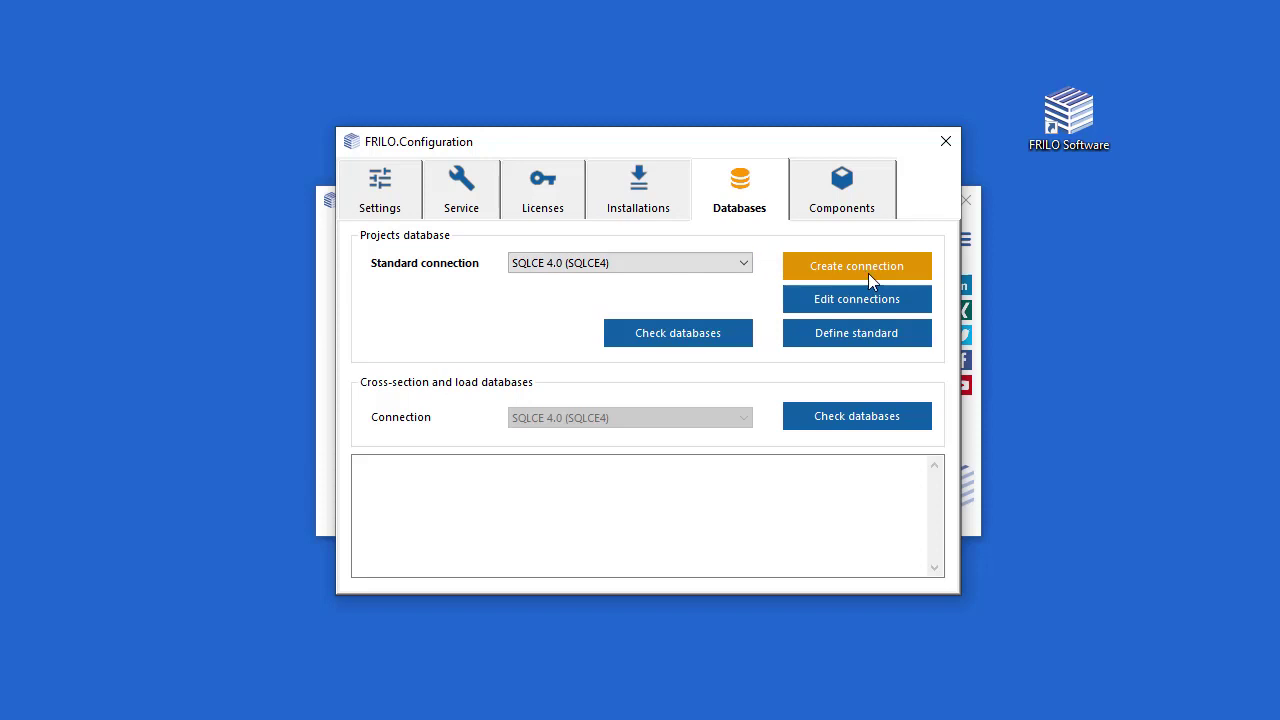
click(869, 281)
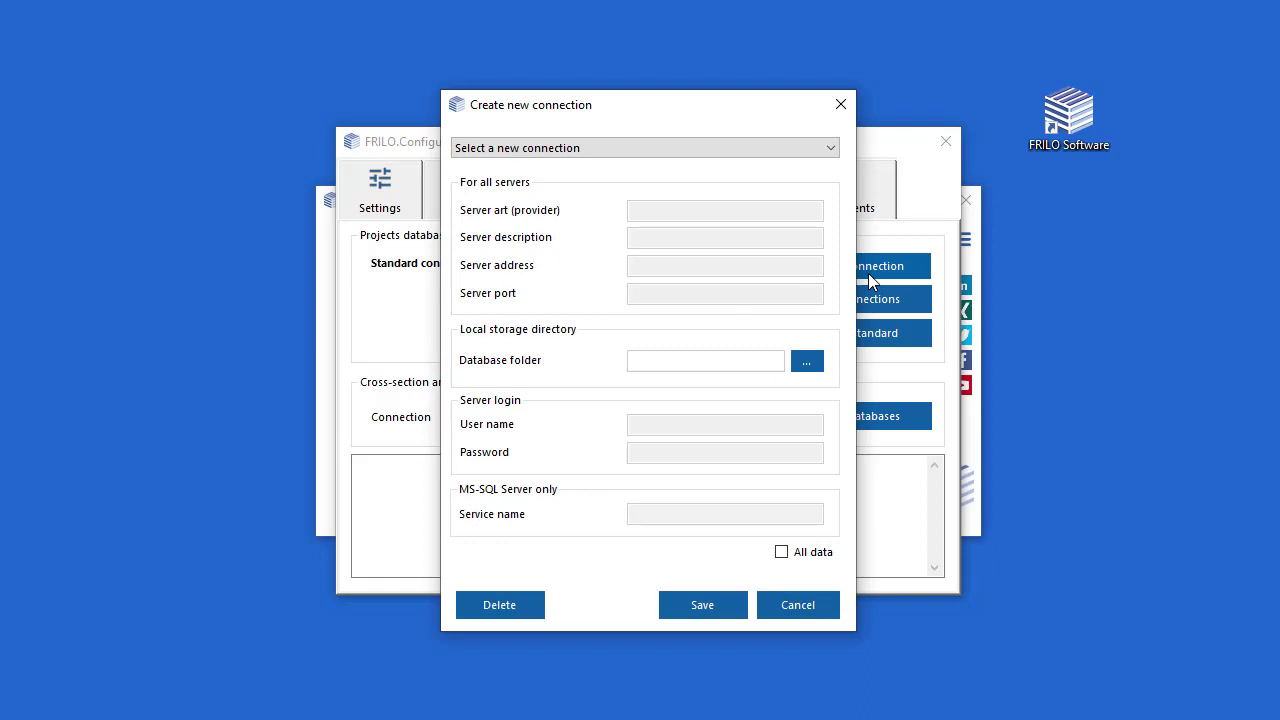
click(827, 158)
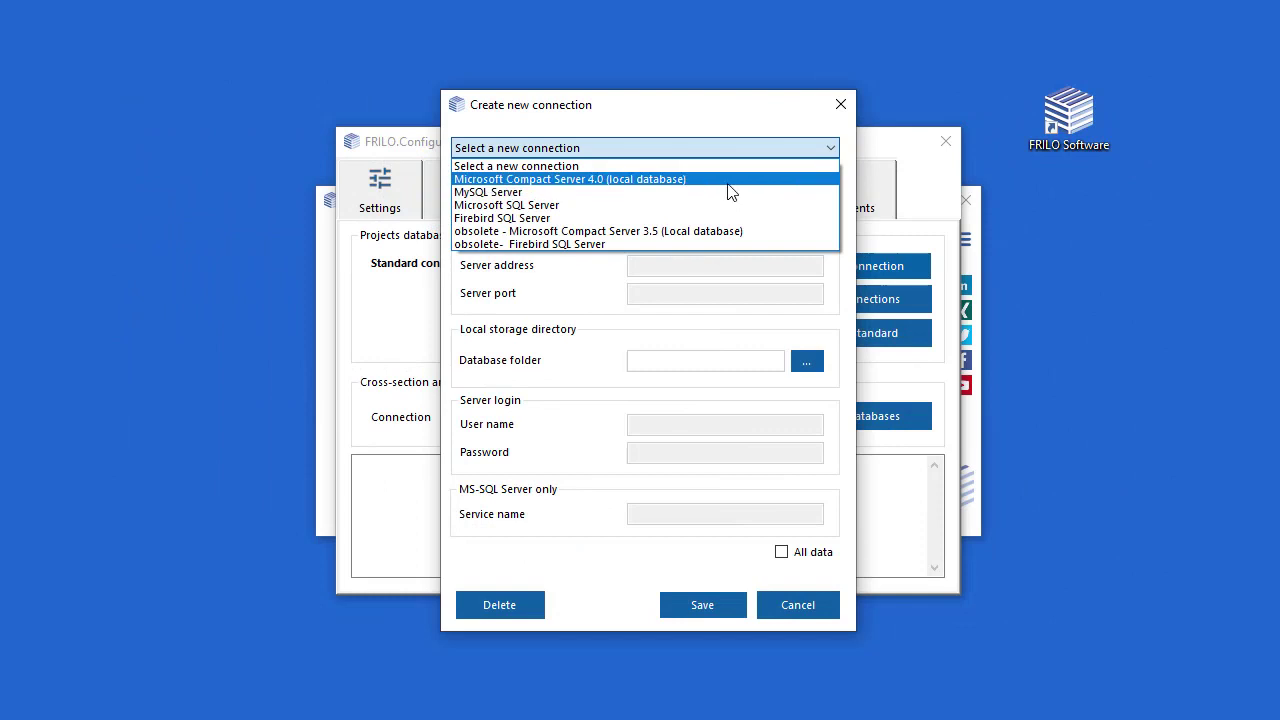
click(841, 104)
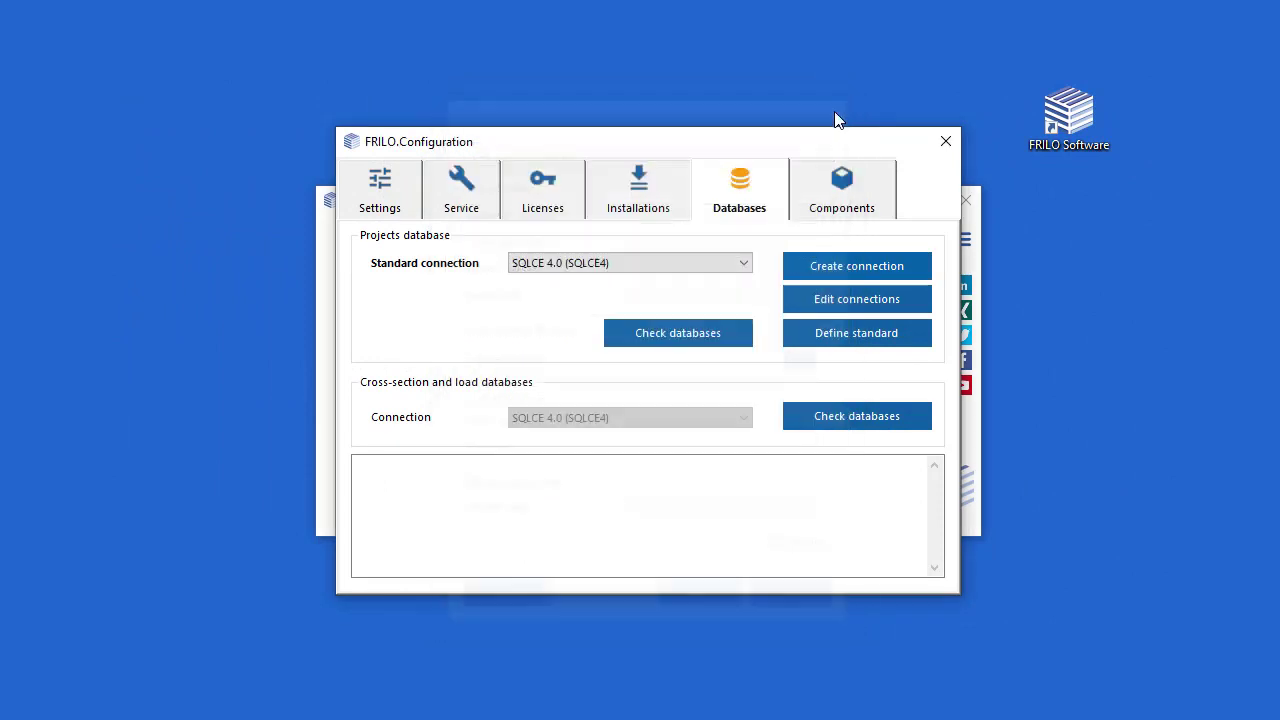
Review the installed Components list and close FRILO.Configuration.
click(845, 193)
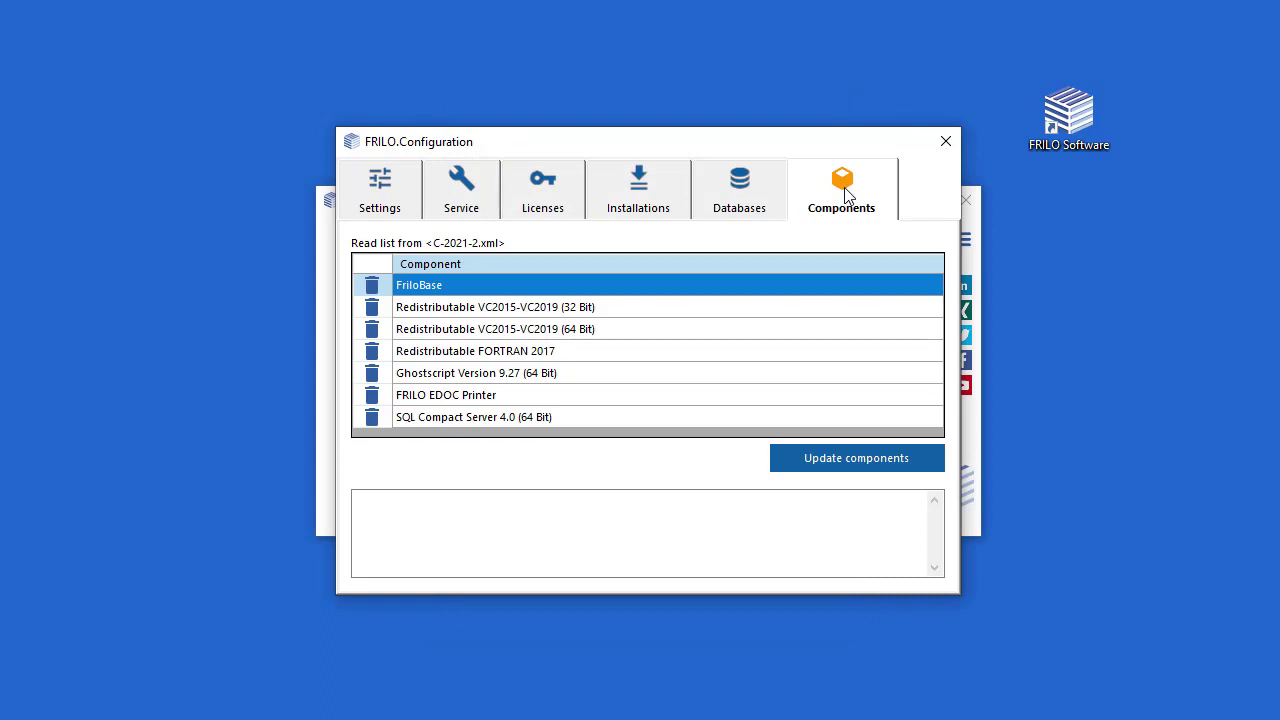
click(946, 141)
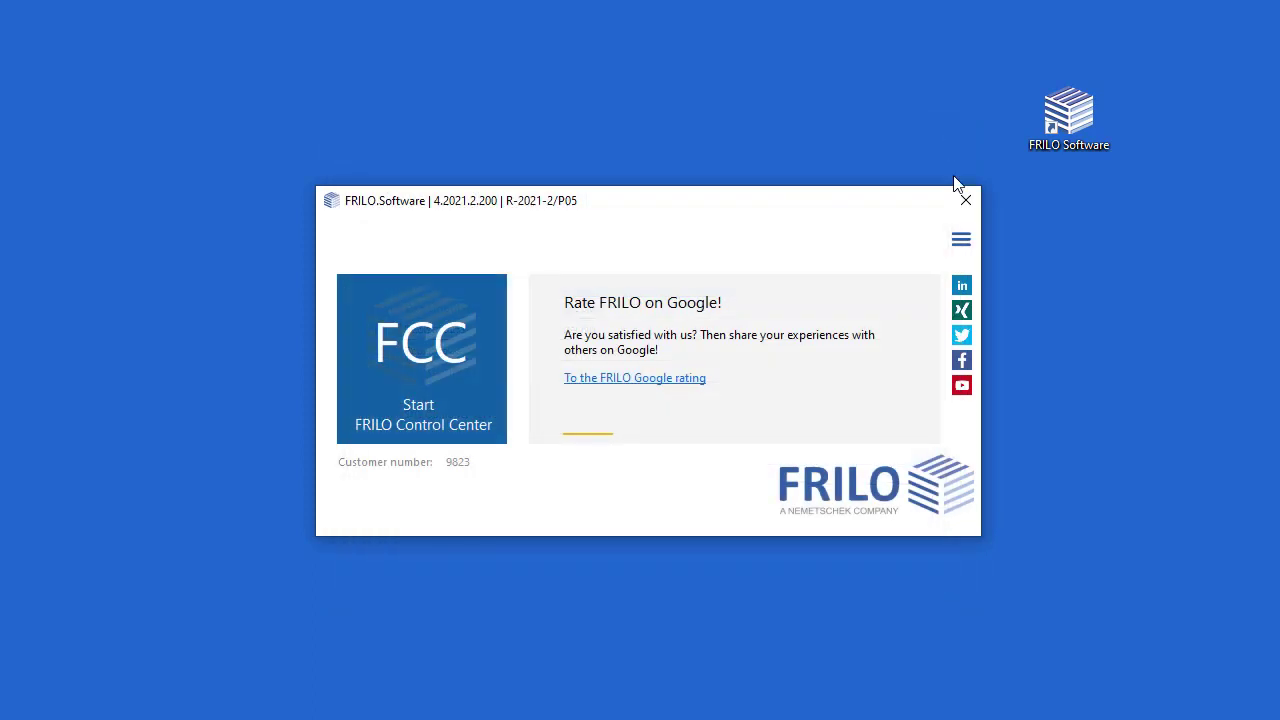
Launch TeamViewer support, select its password, close it, and reopen the menu to browse Documents.
click(961, 240)
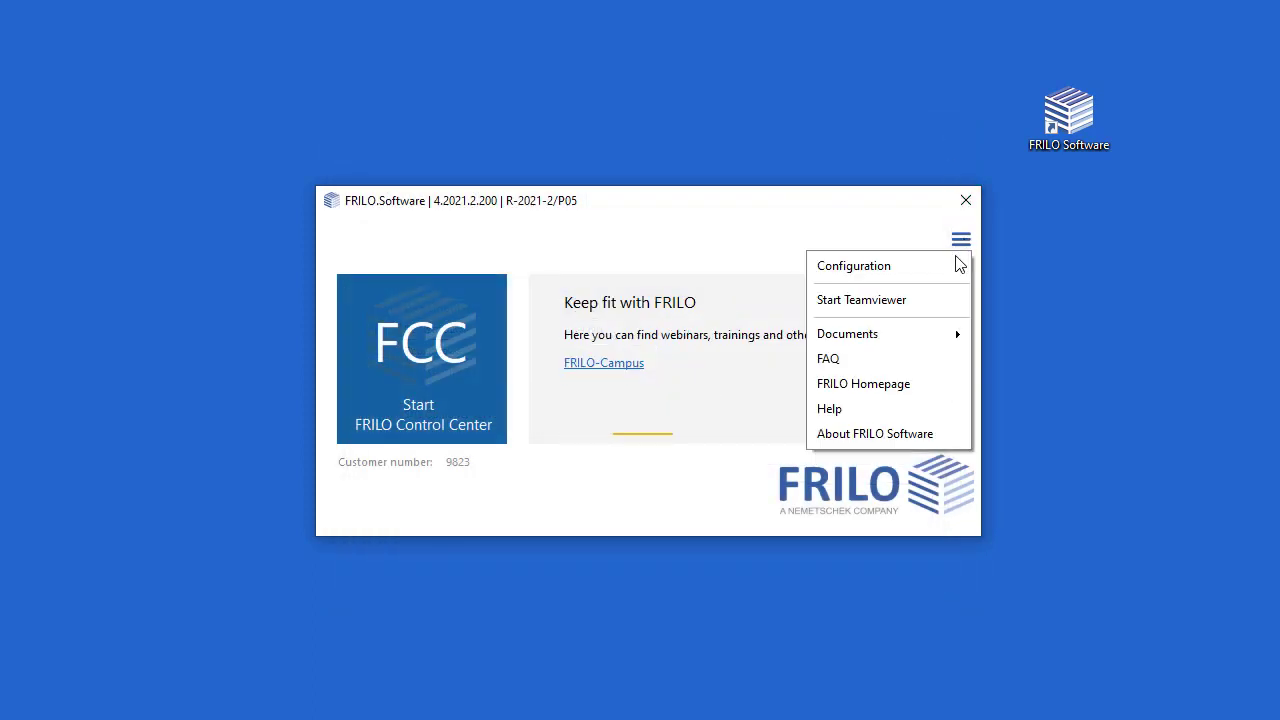
click(906, 302)
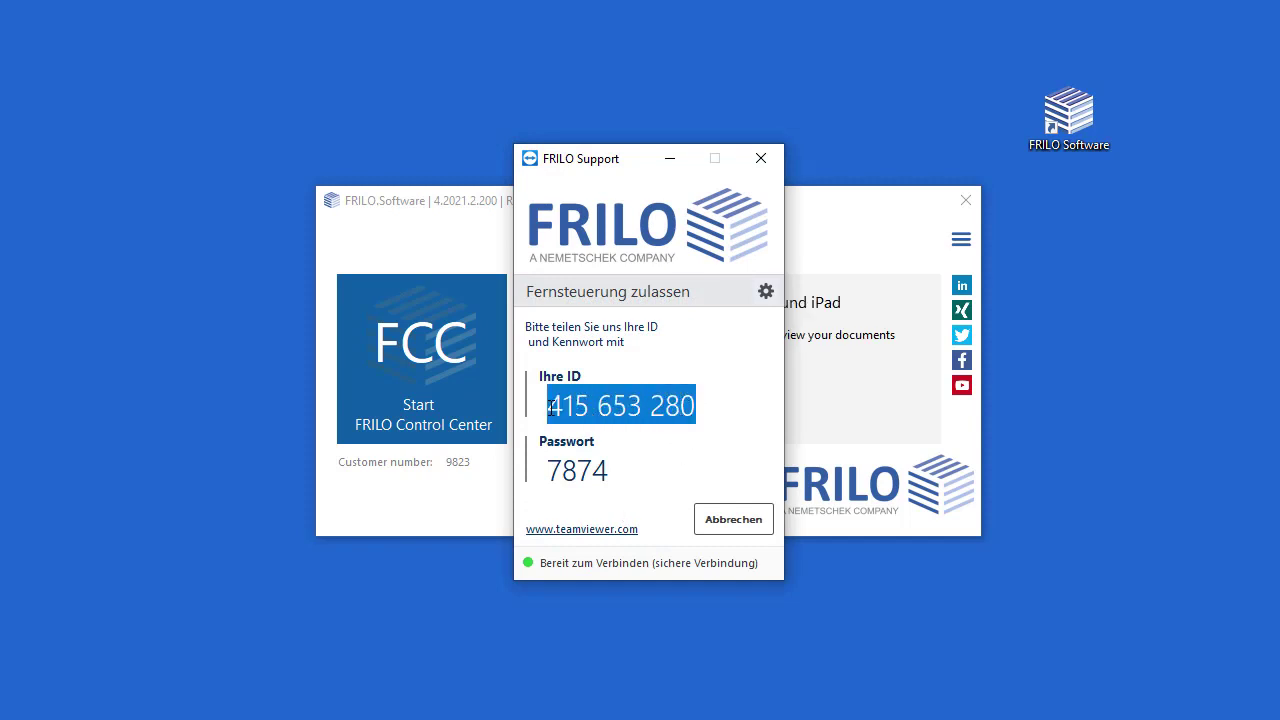
mouse_move(577, 470)
drag(620, 468, 545, 471)
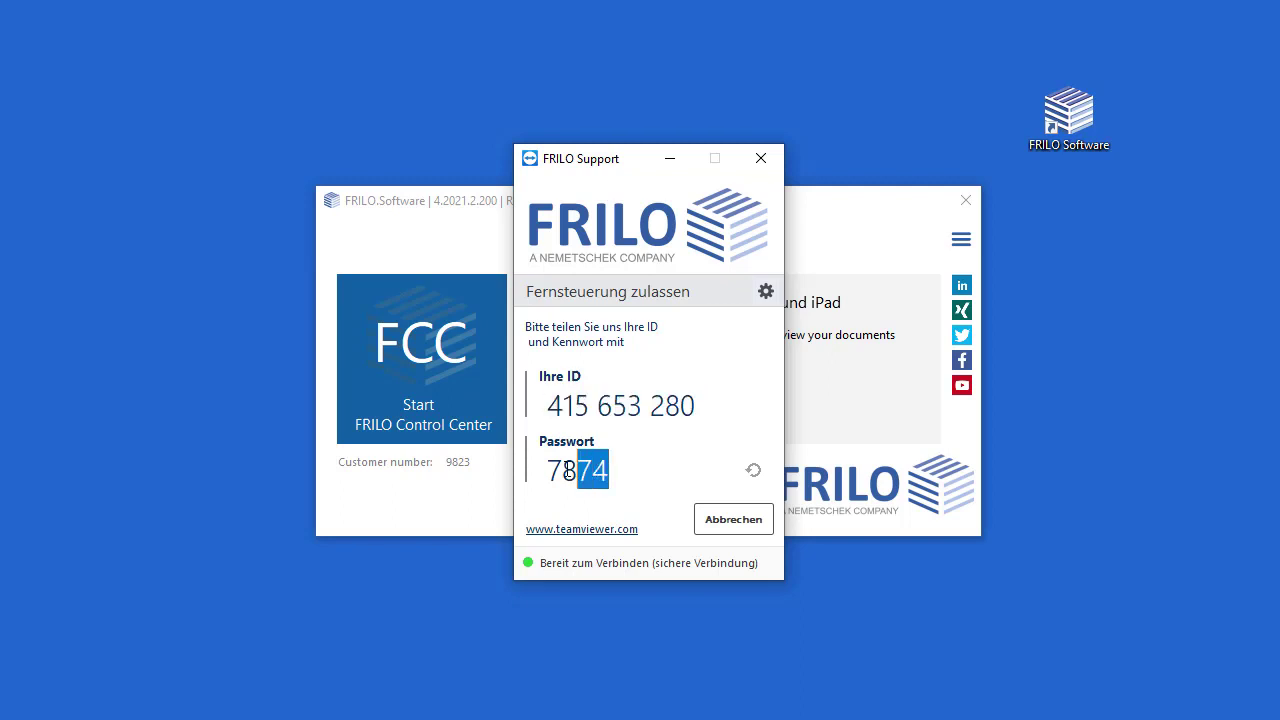
click(761, 158)
click(961, 244)
mouse_move(880, 334)
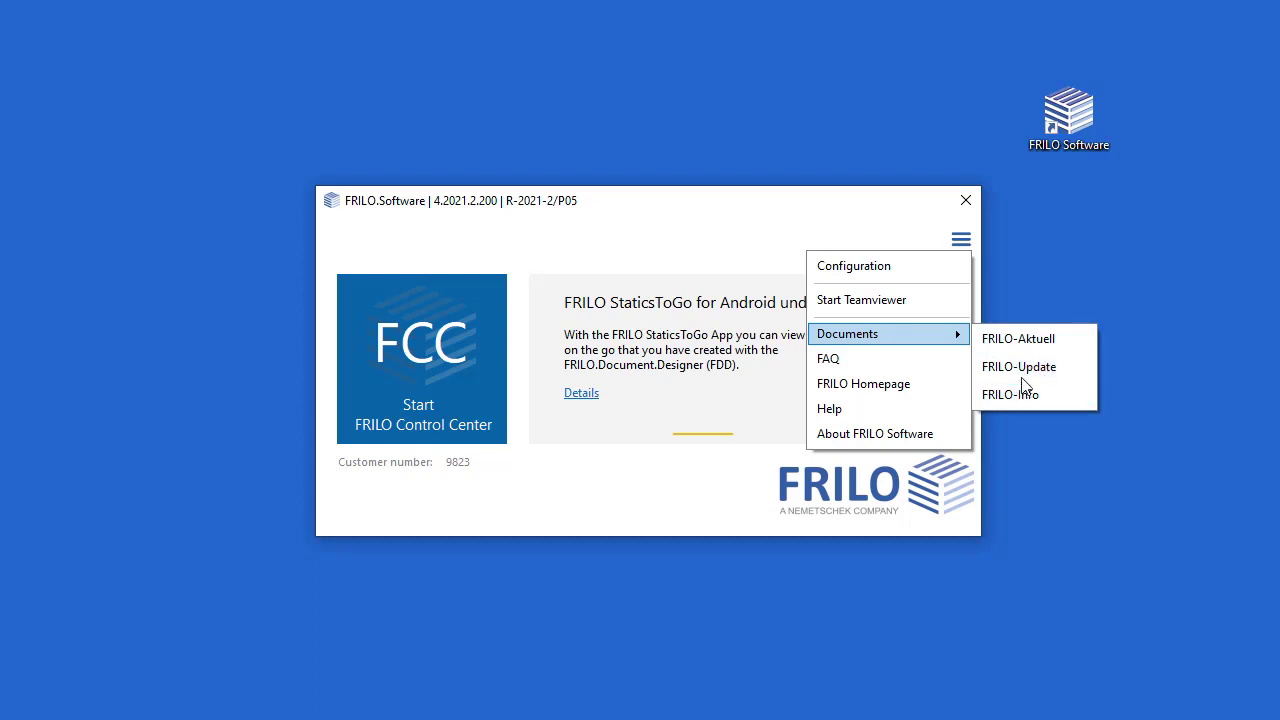
Dismiss the Documents menu and launch the FRILO Control Center from its start tile.
click(1014, 196)
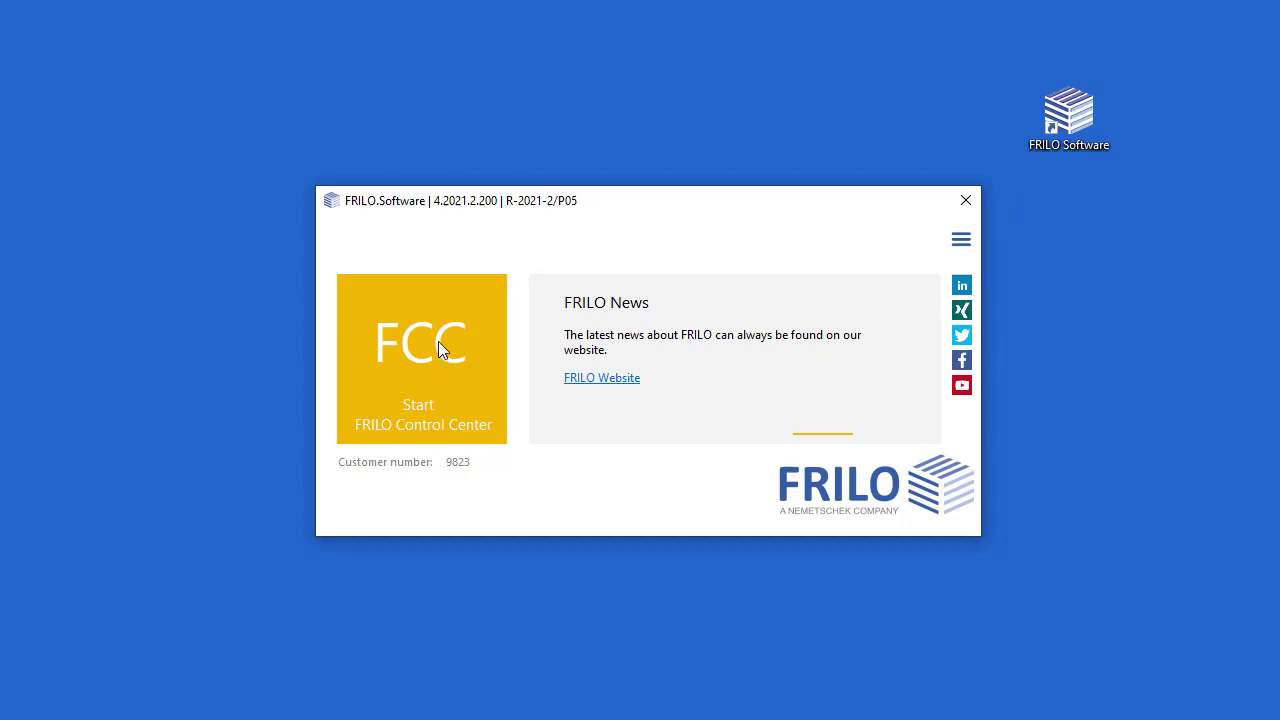
click(410, 350)
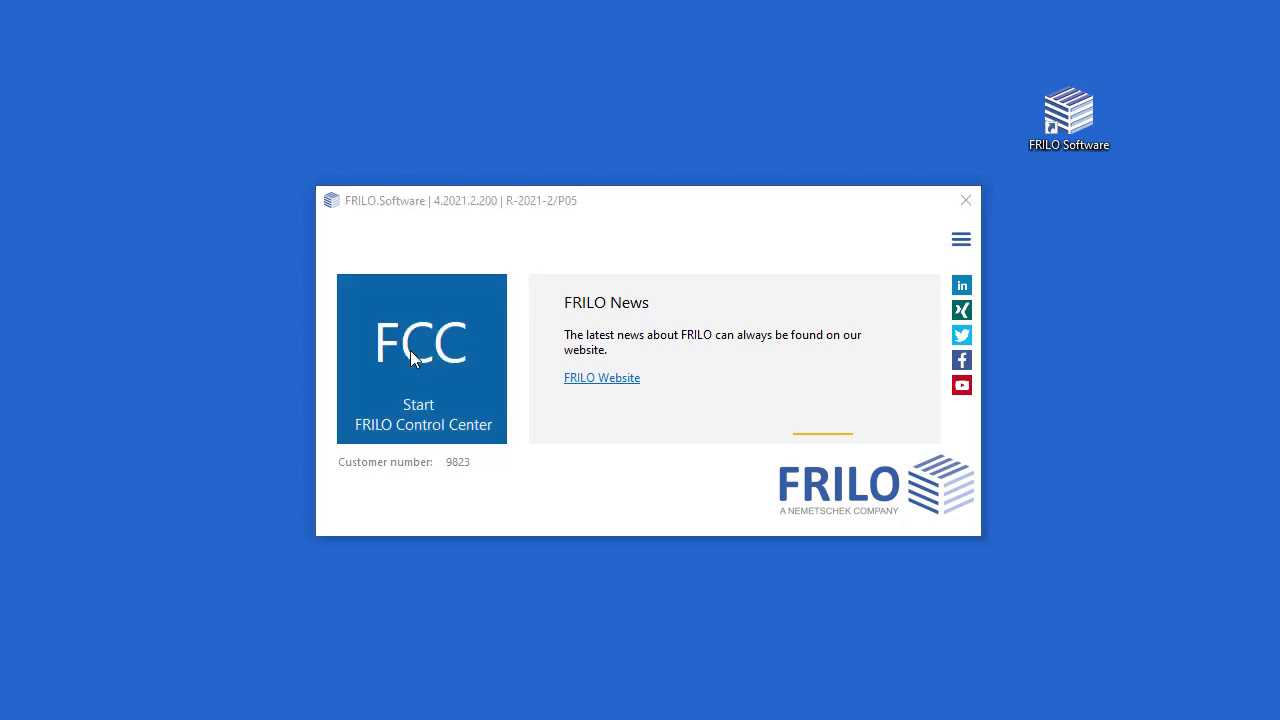